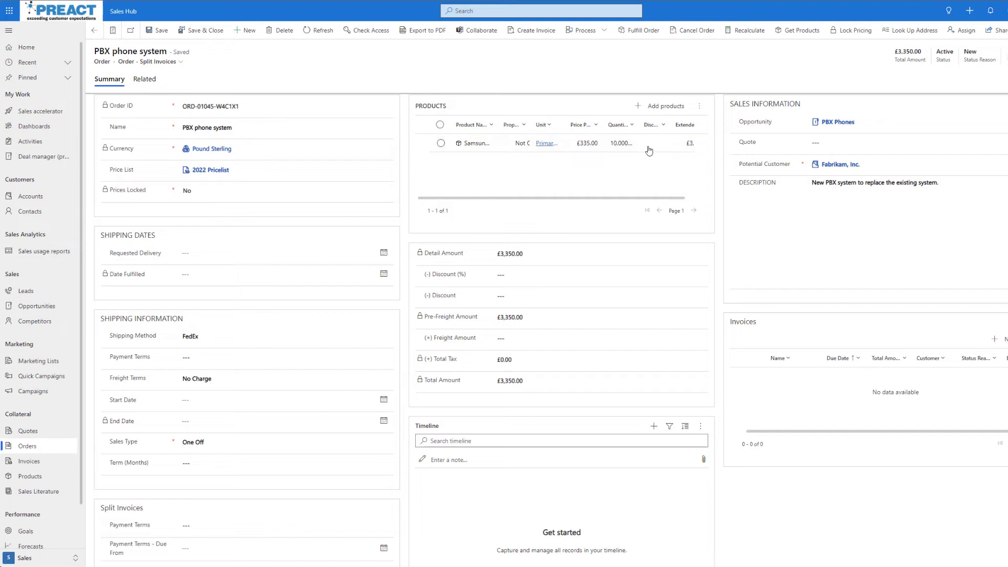
Widen the Product Name column in the order's Products grid until 'Samsung PBX' displays in full
{"action": "left_click_drag", "start_coordinate": [499, 124], "coordinate": [539, 126]}
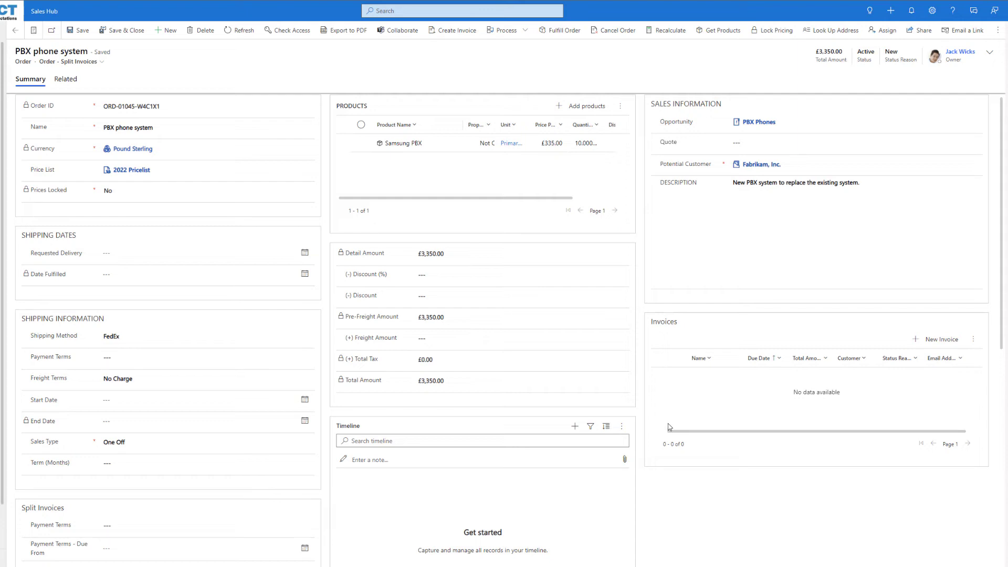
Scroll to the Split Invoices section and show the Payment Terms lookup suggestions
{"action": "scroll", "coordinate": [127, 444], "scroll_direction": "down", "scroll_amount": 4}
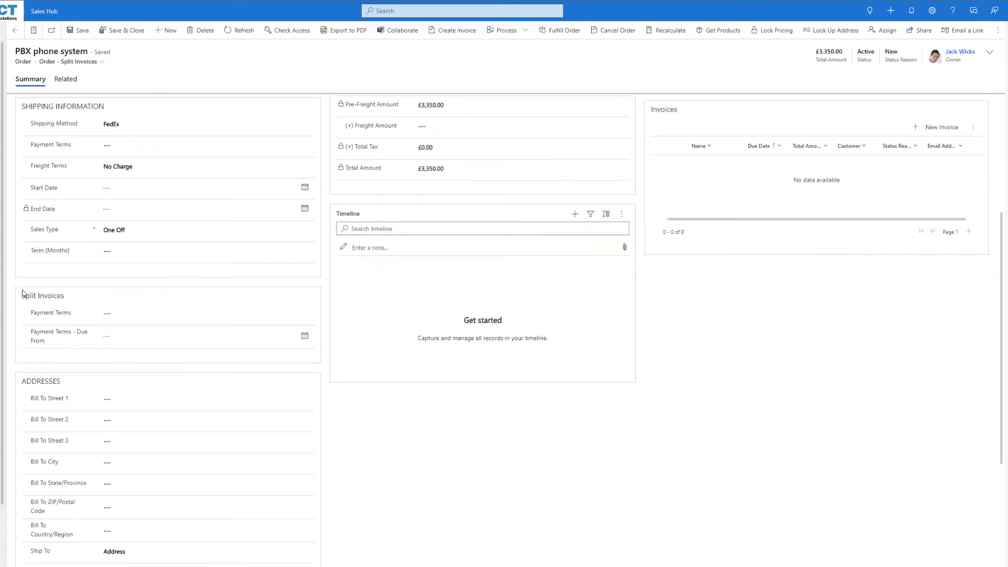
{"action": "left_click", "coordinate": [104, 313]}
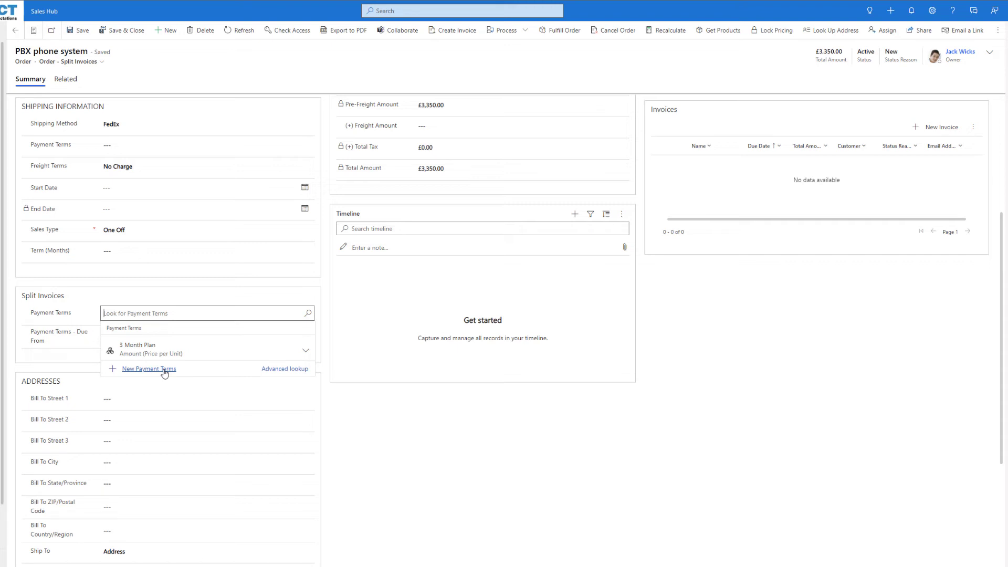
Create a new payment terms record named '50/50', applied to Amount (Price per Unit), and save it
{"action": "left_click", "coordinate": [144, 370]}
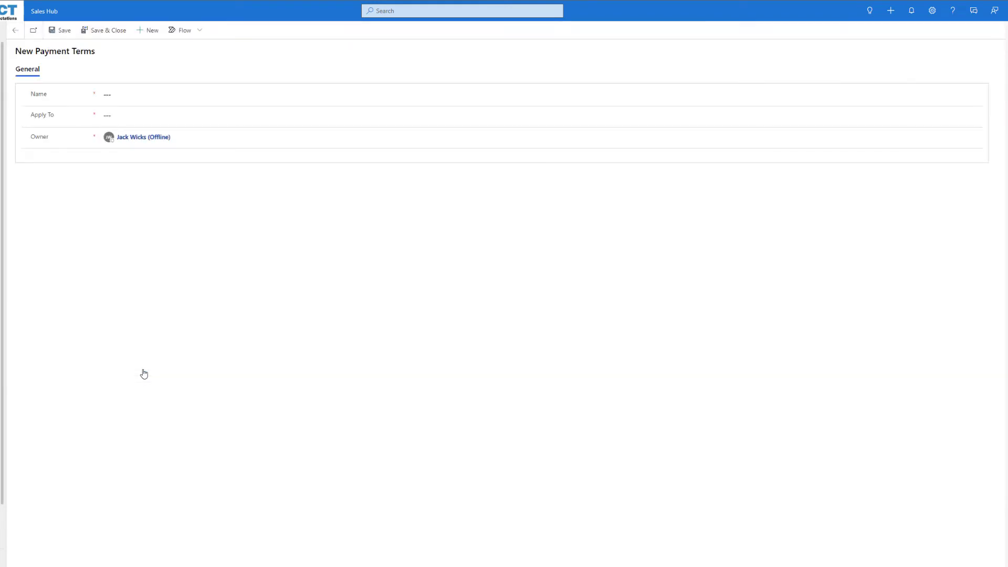
{"action": "left_click", "coordinate": [138, 92]}
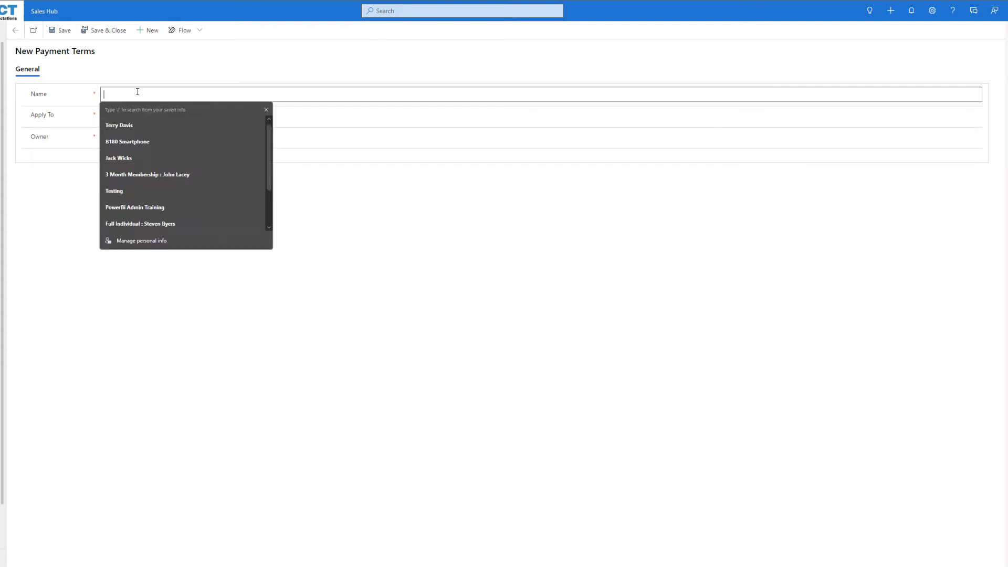
{"action": "type", "text": "50"}
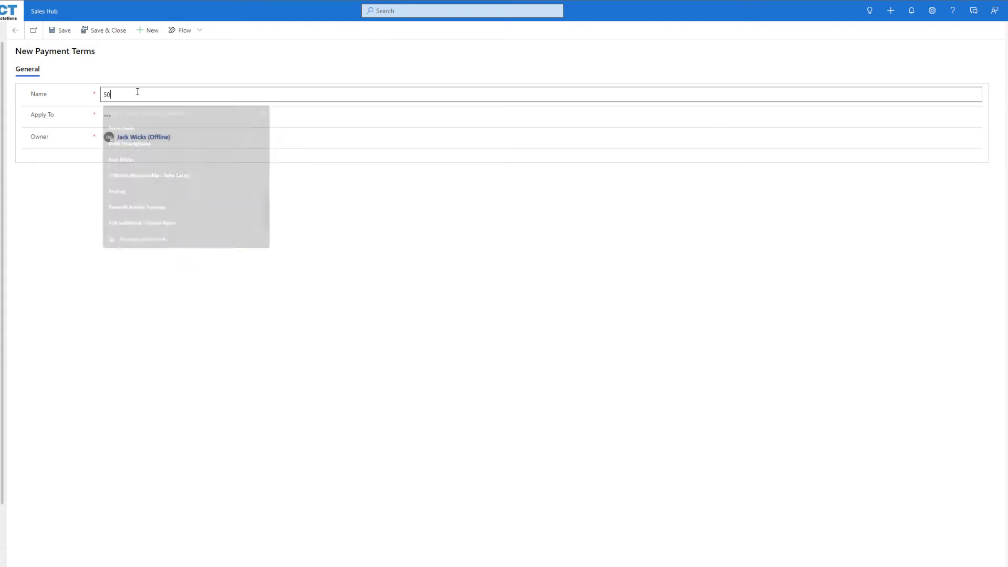
{"action": "type", "text": "/50"}
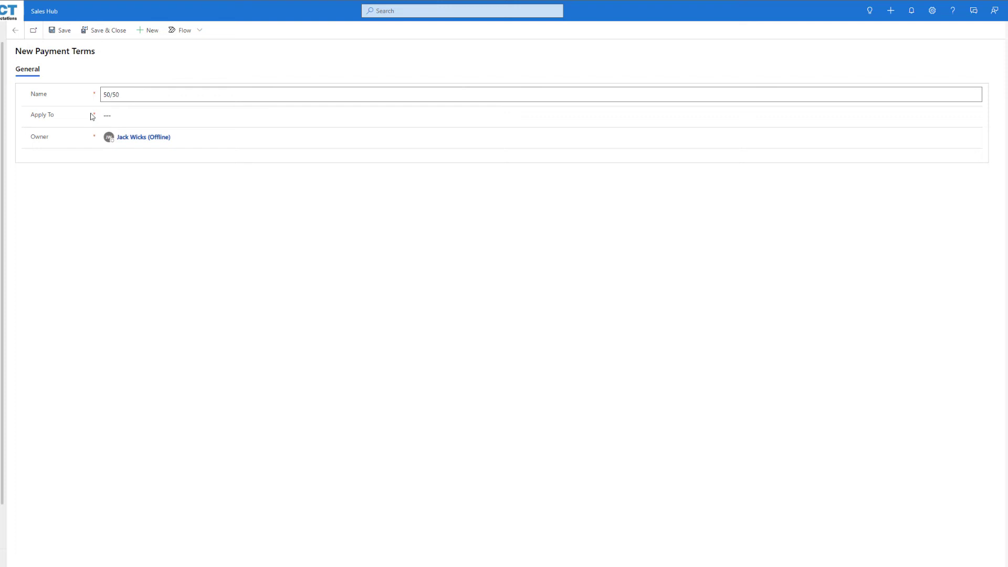
{"action": "left_click", "coordinate": [127, 118]}
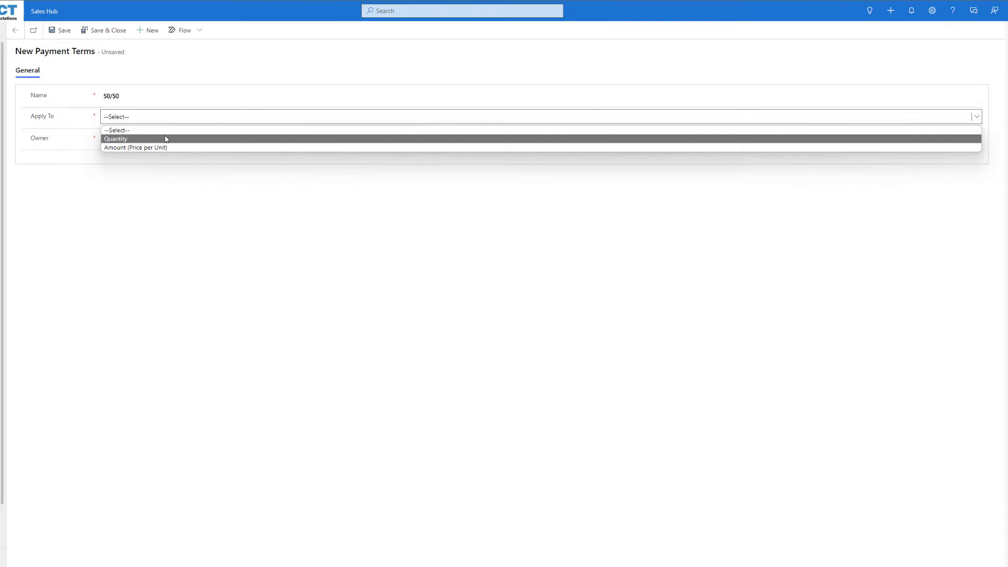
{"action": "left_click", "coordinate": [153, 147]}
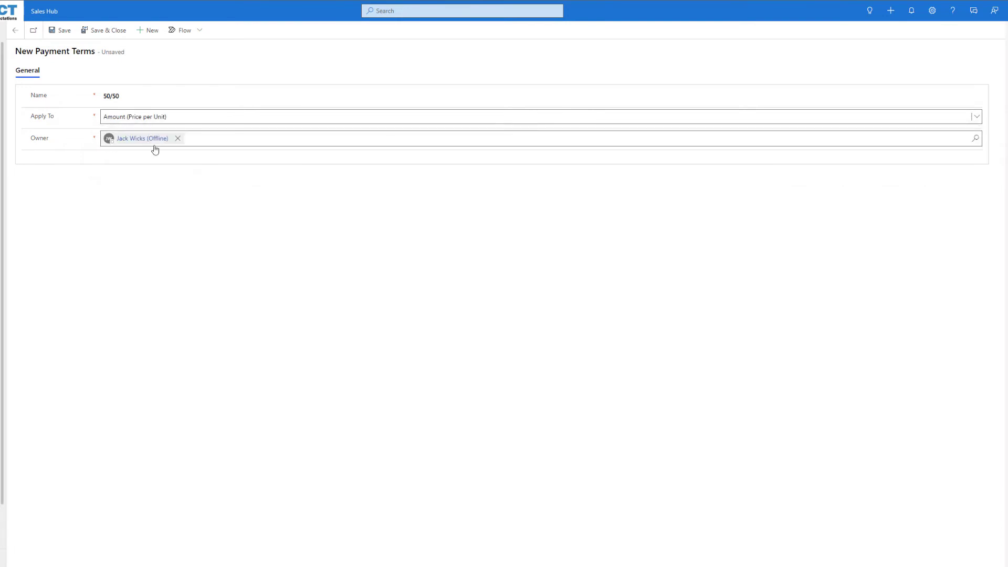
{"action": "left_click", "coordinate": [70, 31]}
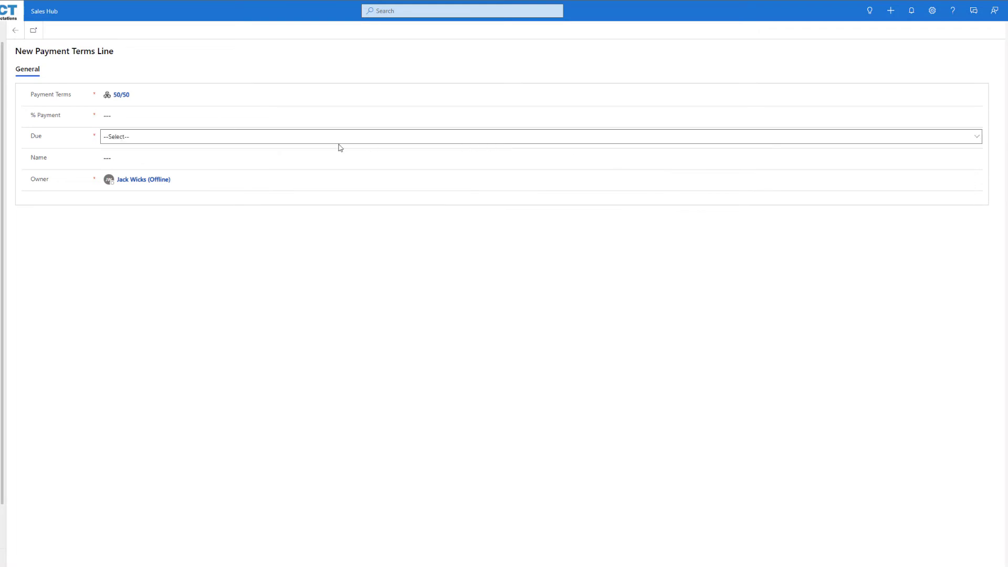
Add a 'First payment' line for 50% due Up Front/Immediate, then save and close it
{"action": "left_click", "coordinate": [136, 115]}
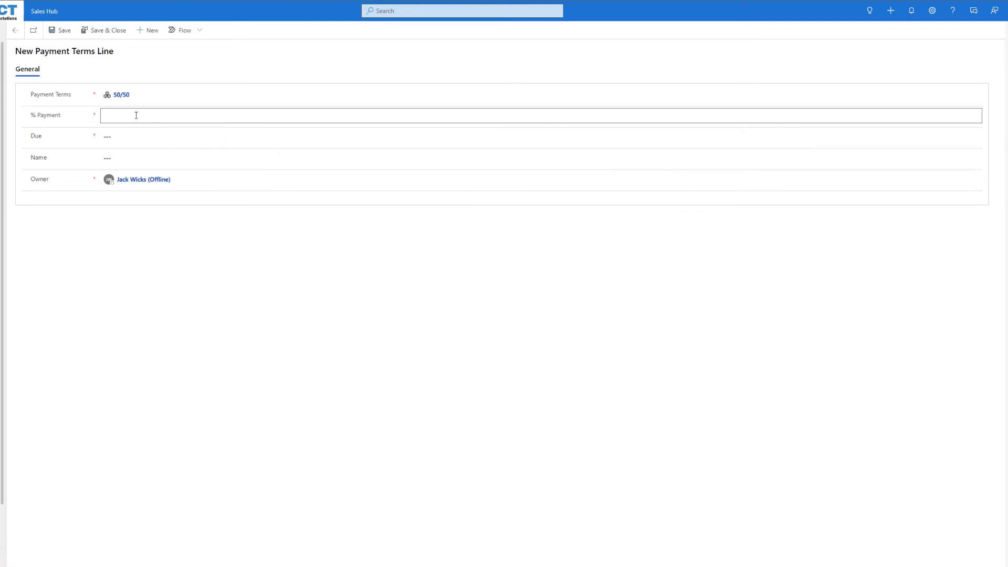
{"action": "type", "text": "50"}
{"action": "left_click", "coordinate": [126, 137]}
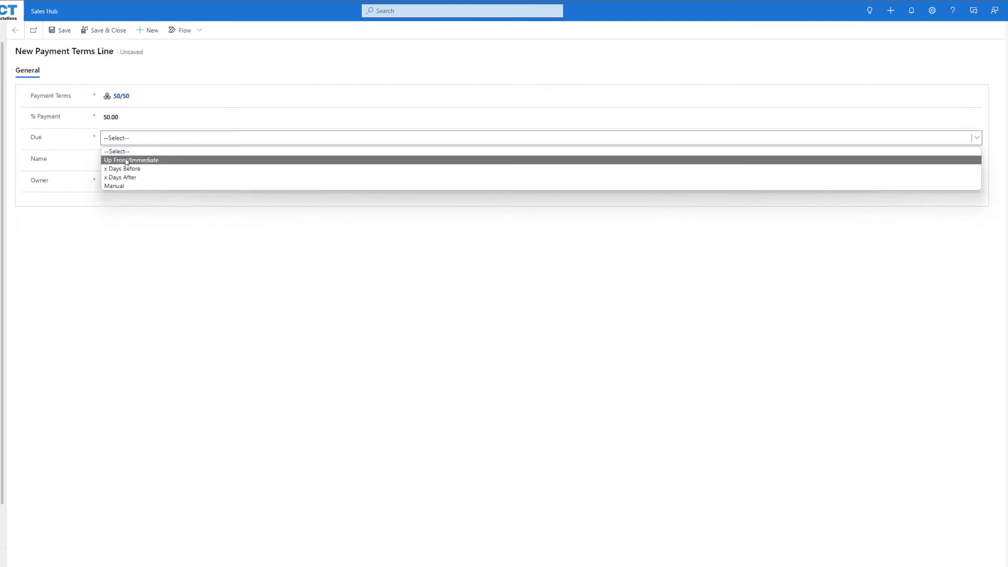
{"action": "left_click", "coordinate": [167, 161]}
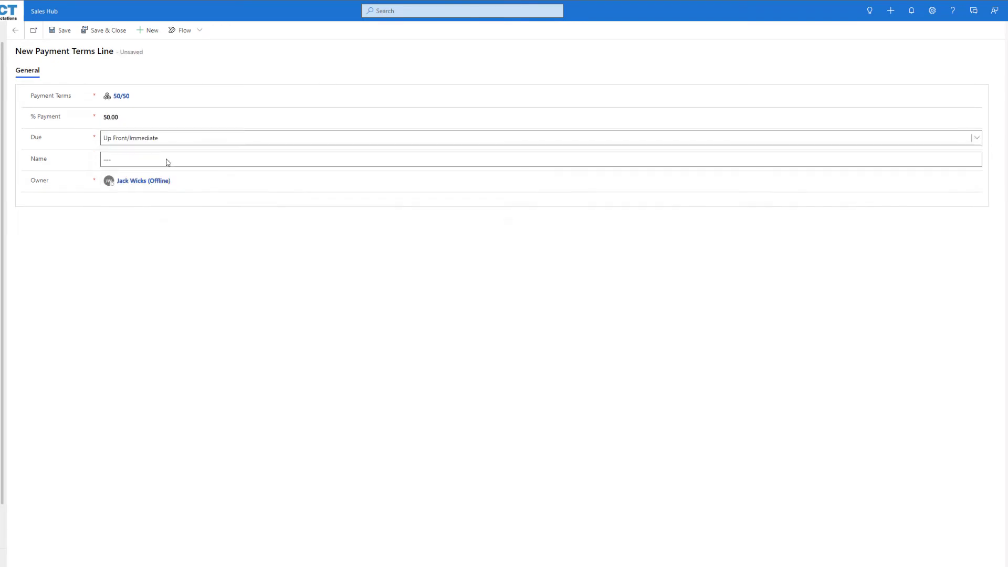
{"action": "left_click", "coordinate": [144, 154]}
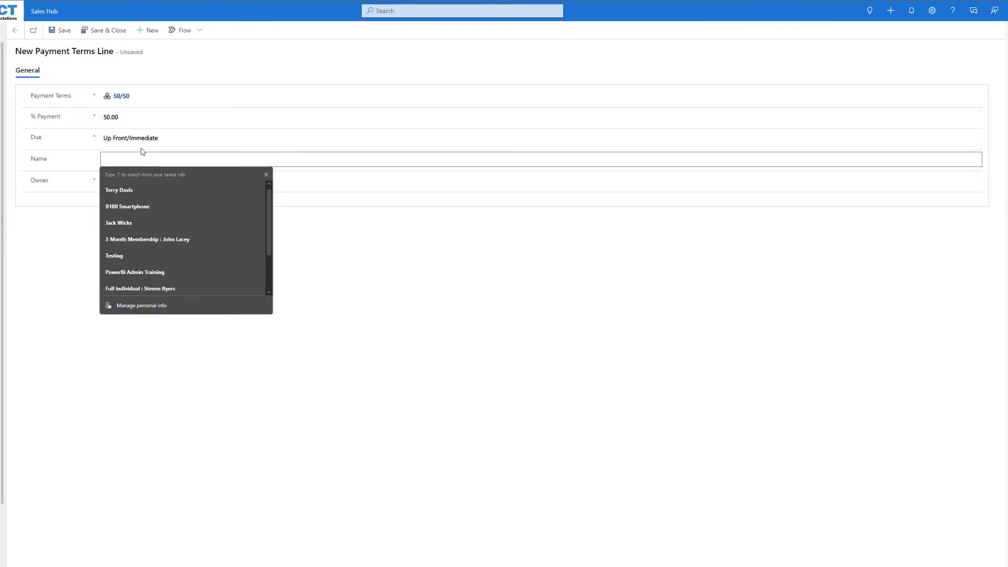
{"action": "type", "text": "First payment"}
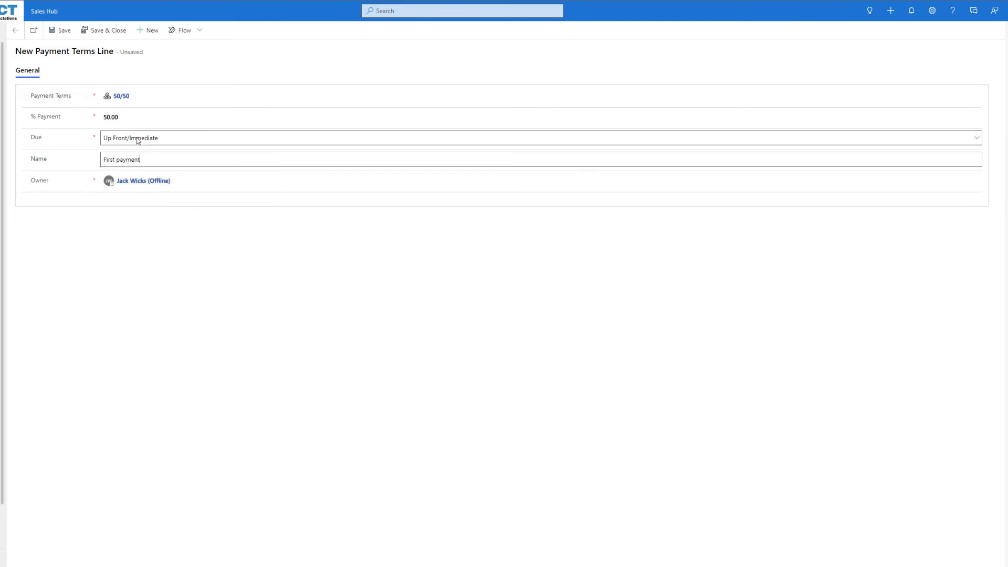
{"action": "left_click", "coordinate": [64, 32]}
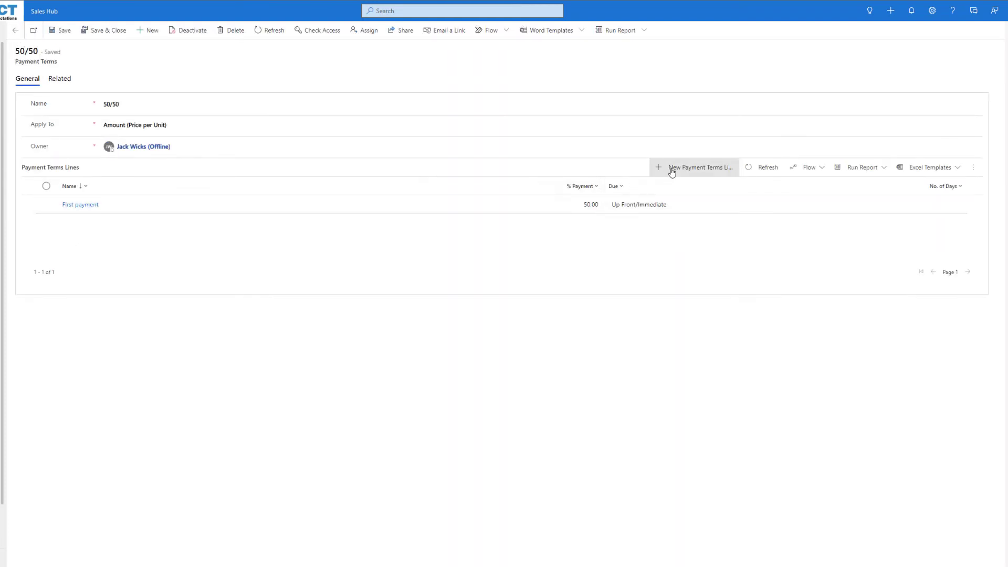
Add a 'Second Payment' line for 50% due 30 days after, save it, and return to 50/50
{"action": "left_click", "coordinate": [672, 168]}
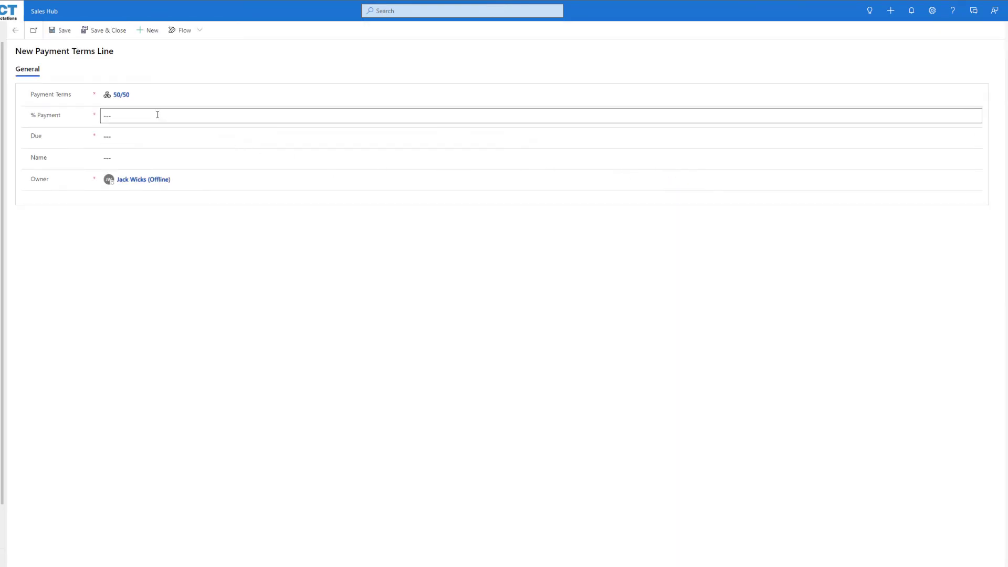
{"action": "left_click", "coordinate": [152, 114]}
{"action": "type", "text": "50"}
{"action": "left_click", "coordinate": [128, 138]}
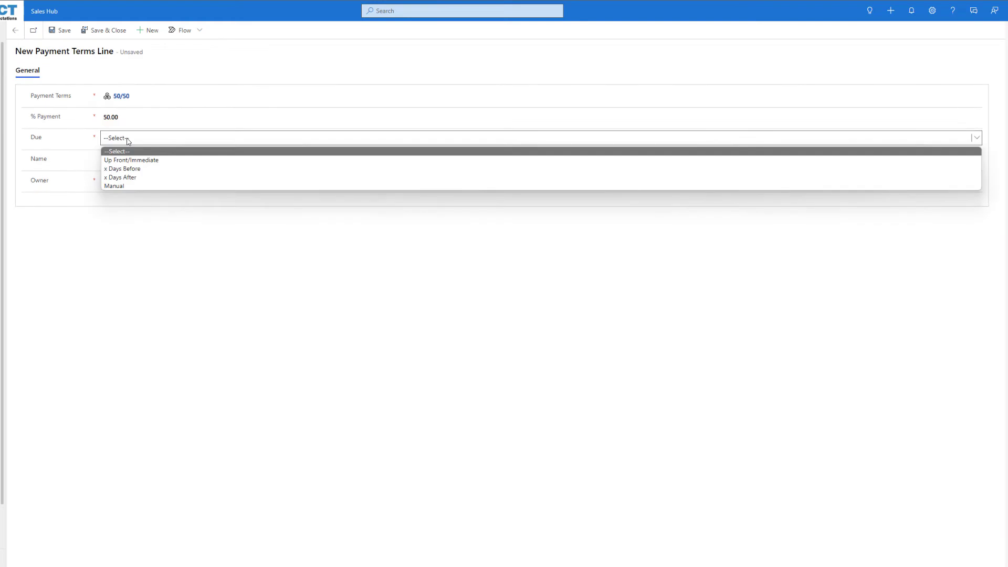
{"action": "left_click", "coordinate": [143, 178]}
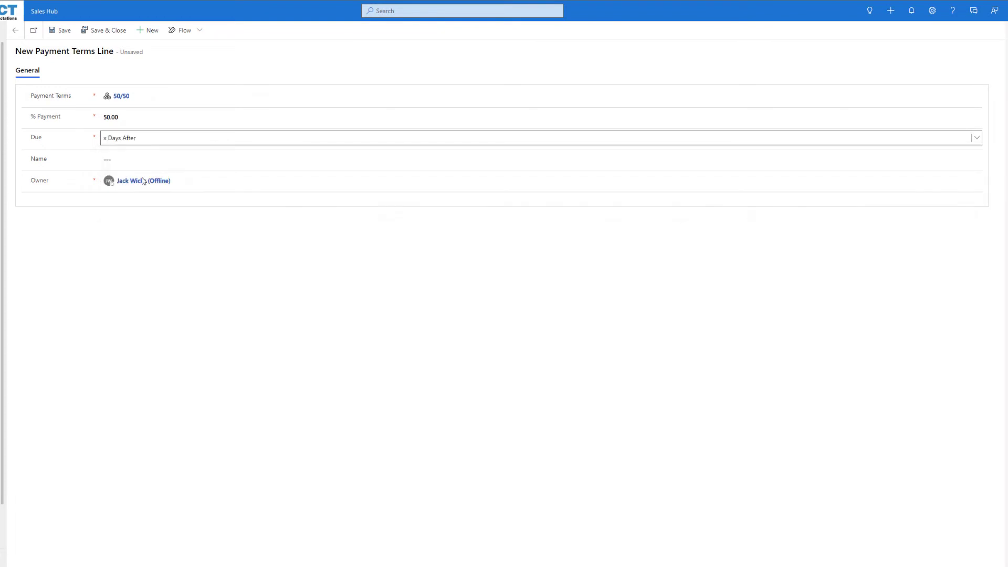
{"action": "left_click", "coordinate": [129, 160]}
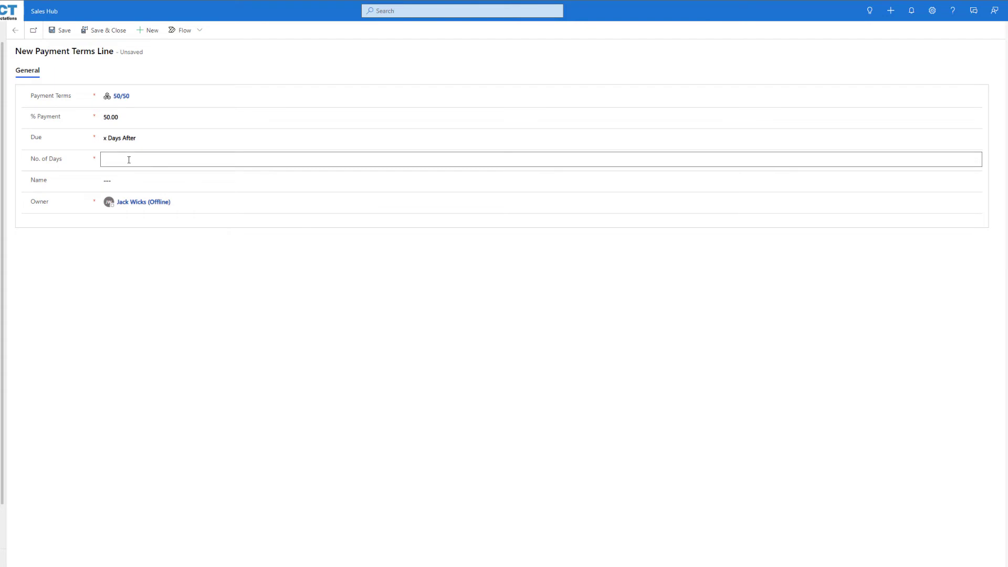
{"action": "type", "text": "30"}
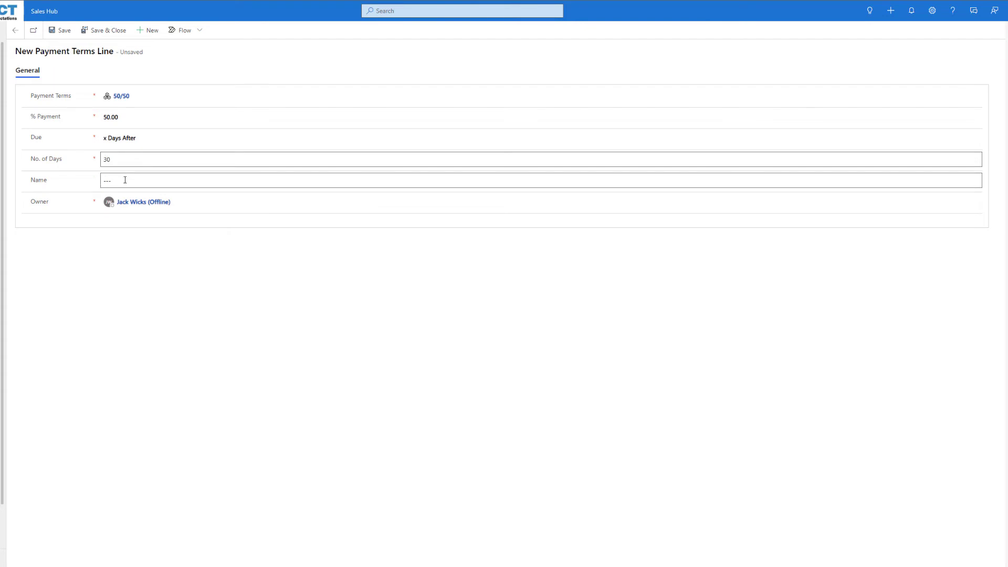
{"action": "left_click", "coordinate": [125, 180]}
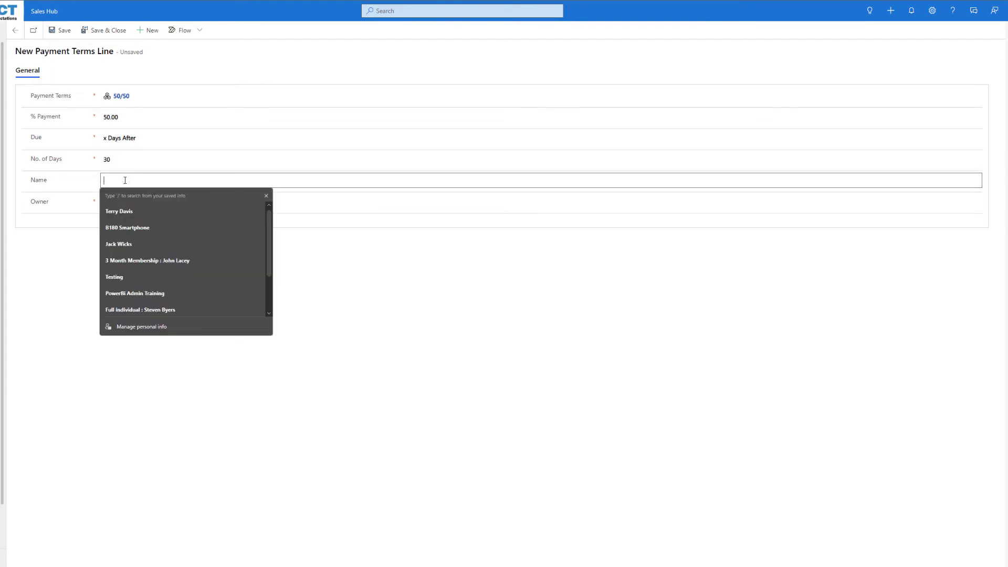
{"action": "type", "text": "Second Payment"}
{"action": "left_click", "coordinate": [60, 30]}
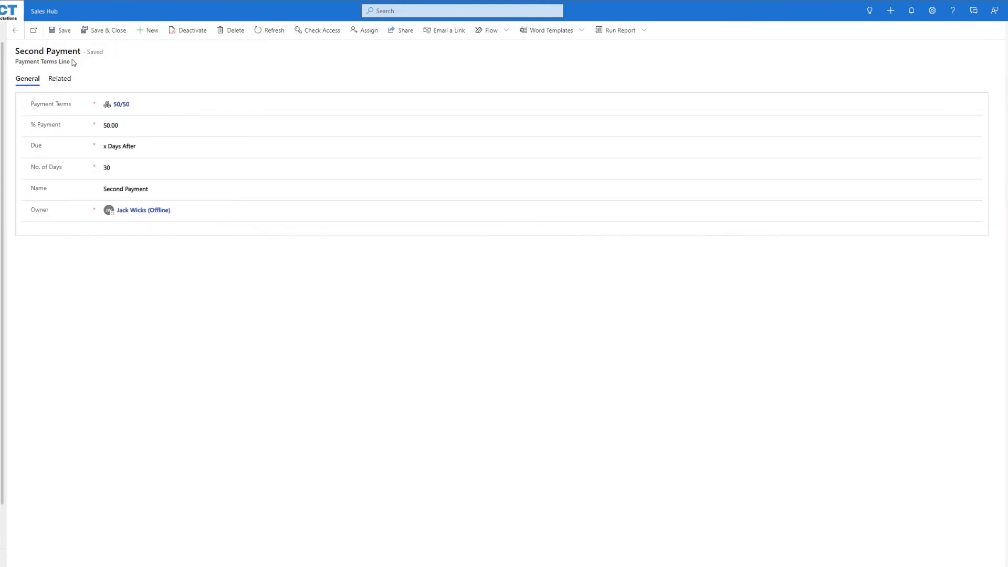
{"action": "left_click", "coordinate": [15, 30]}
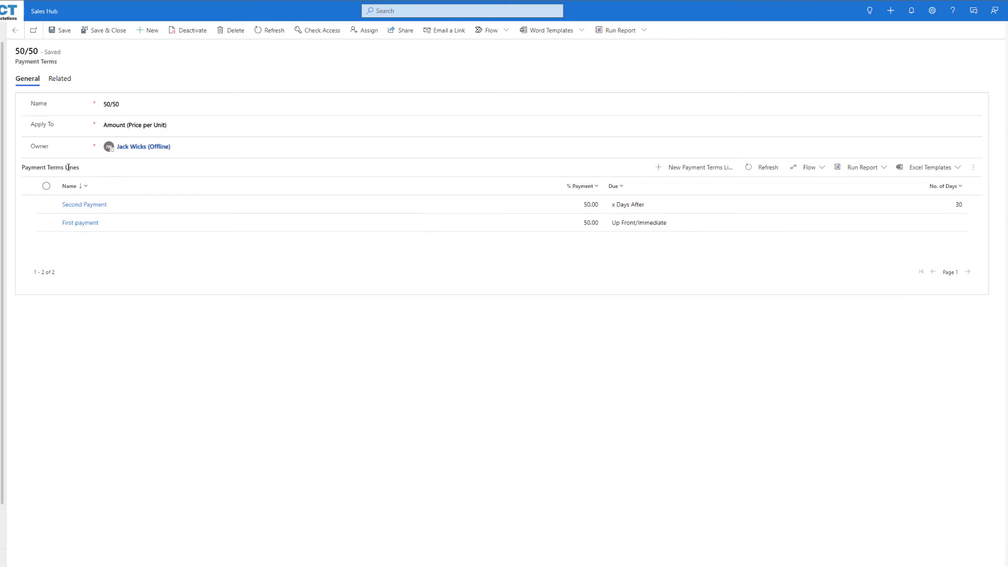
On the PBX phone system order, choose 50/50 payment terms due from 25/05/2022 and save
{"action": "left_click", "coordinate": [15, 30]}
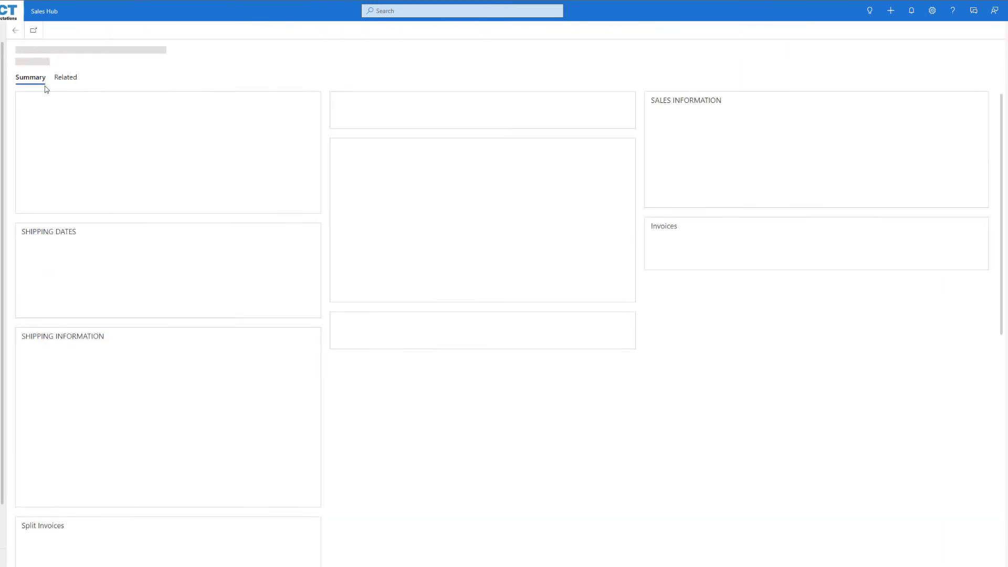
{"action": "scroll", "coordinate": [126, 288], "scroll_direction": "down", "scroll_amount": 3}
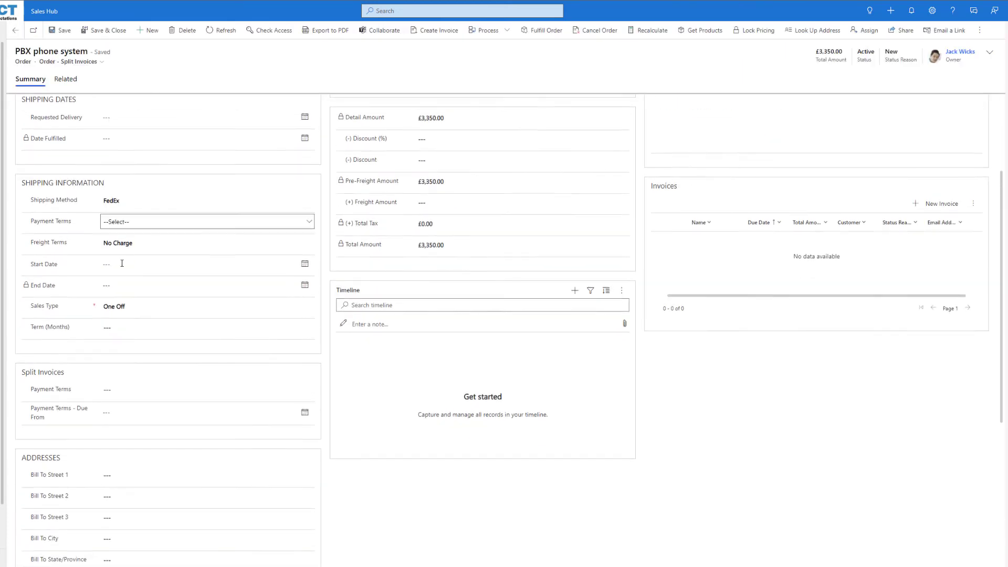
{"action": "left_click", "coordinate": [127, 386]}
{"action": "key", "text": "Return"}
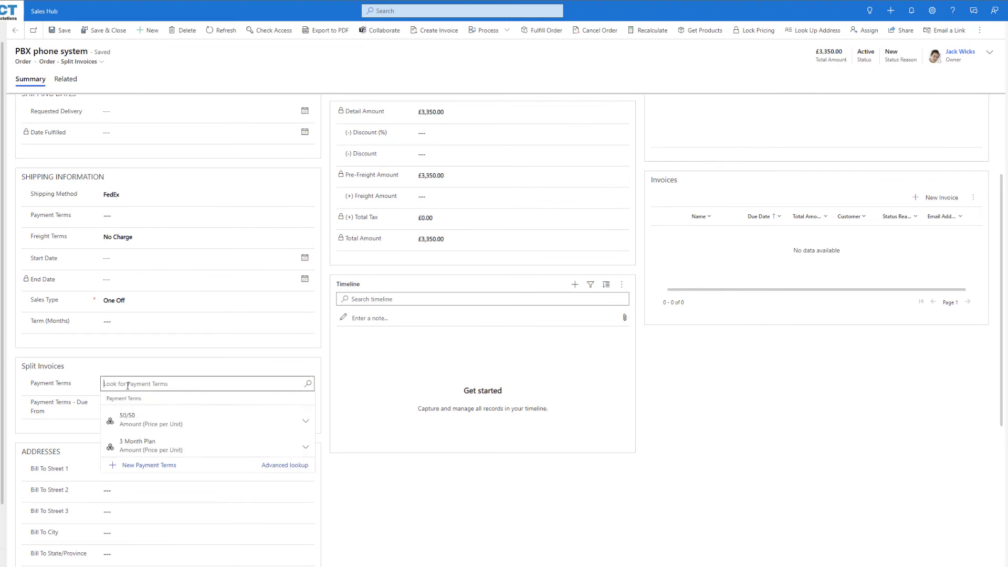
{"action": "left_click", "coordinate": [126, 416]}
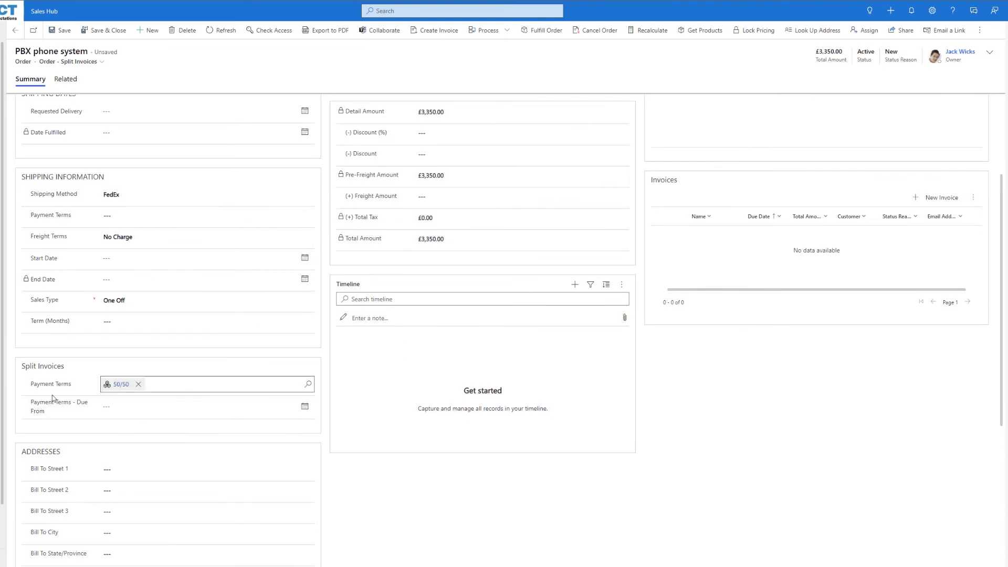
{"action": "left_click", "coordinate": [111, 403]}
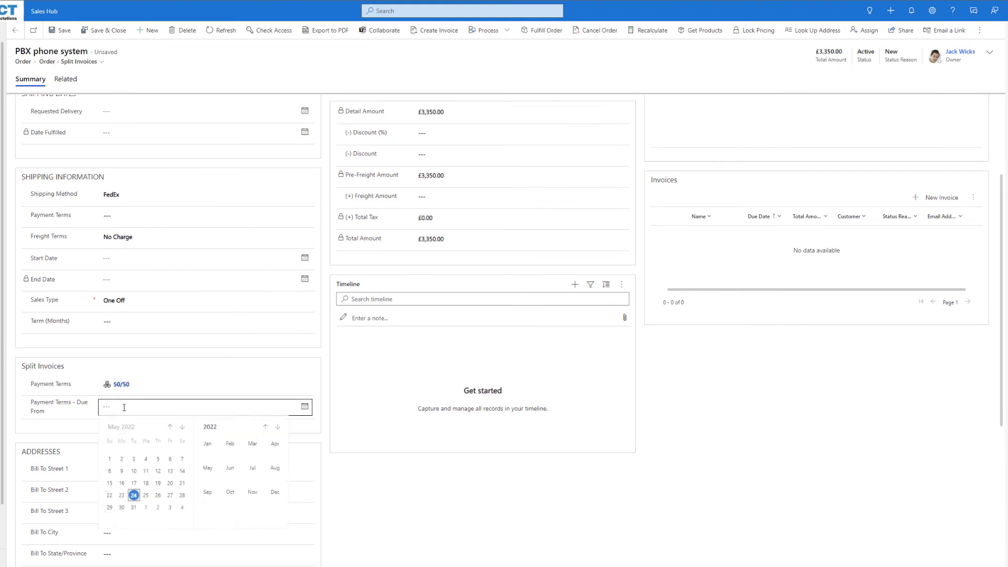
{"action": "left_click", "coordinate": [146, 496]}
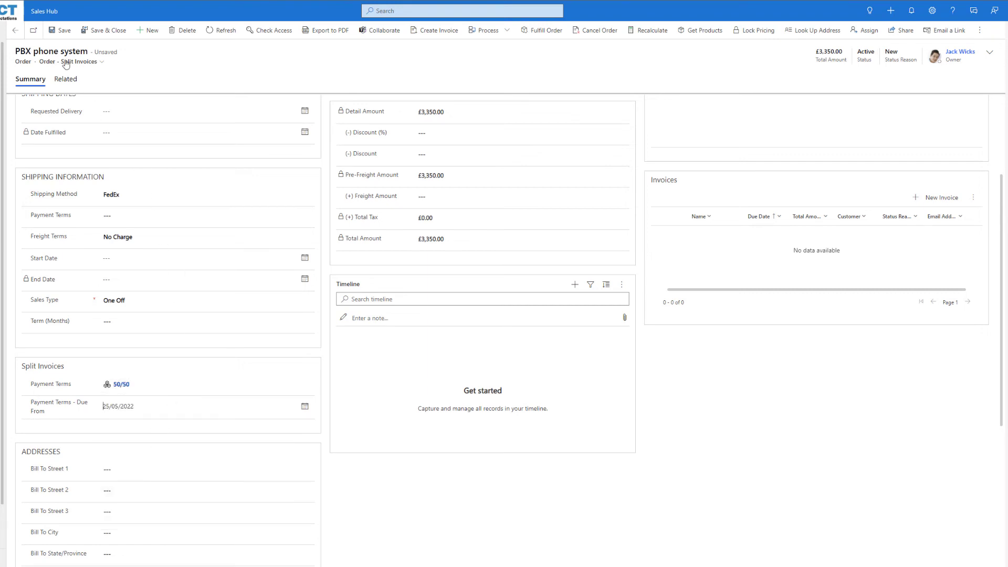
{"action": "left_click", "coordinate": [60, 31]}
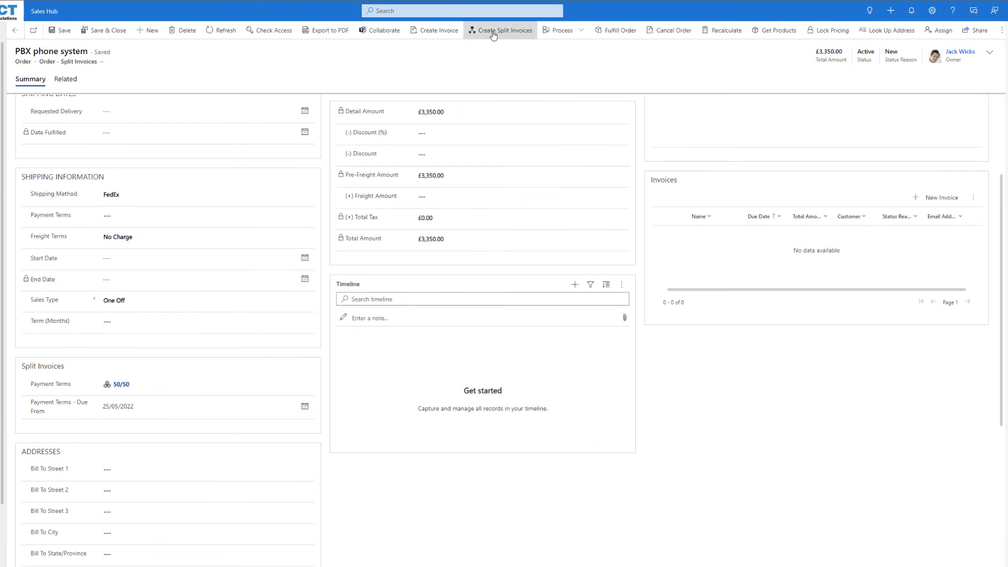
Generate two £1,675 split invoices dated 25/05/2022 and 24/06/2022, then dismiss the summary
{"action": "left_click", "coordinate": [491, 31]}
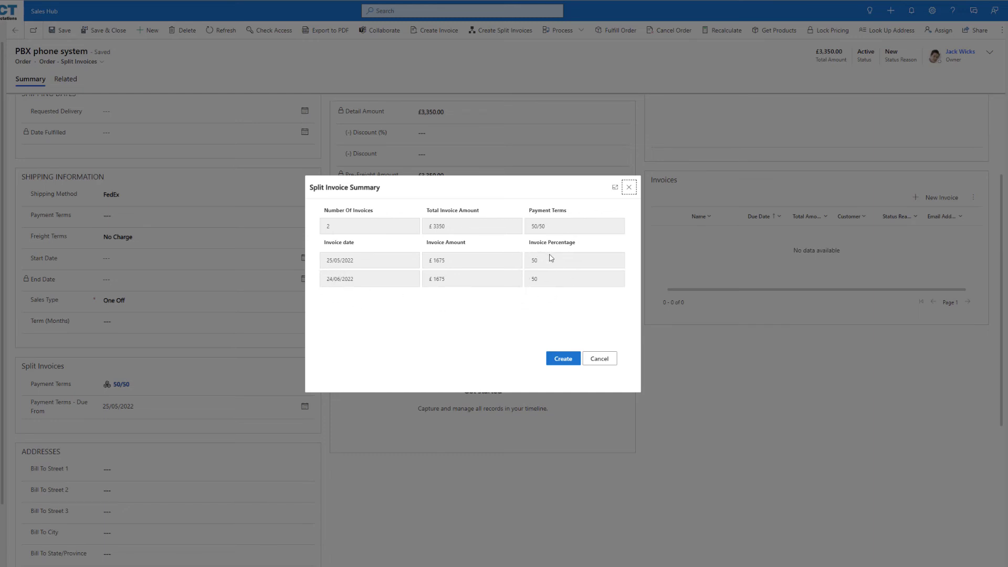
{"action": "left_click", "coordinate": [555, 359]}
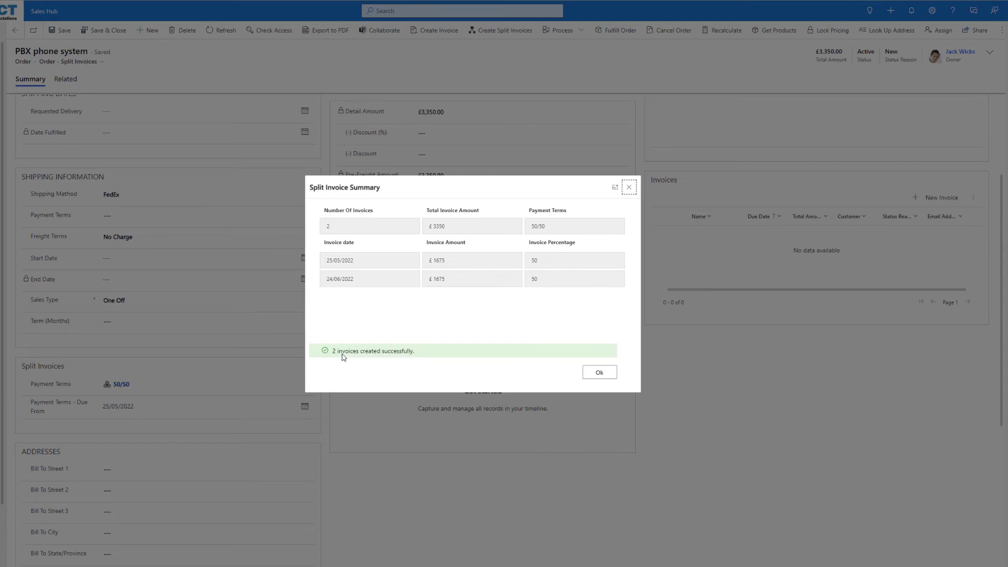
{"action": "left_click", "coordinate": [599, 373]}
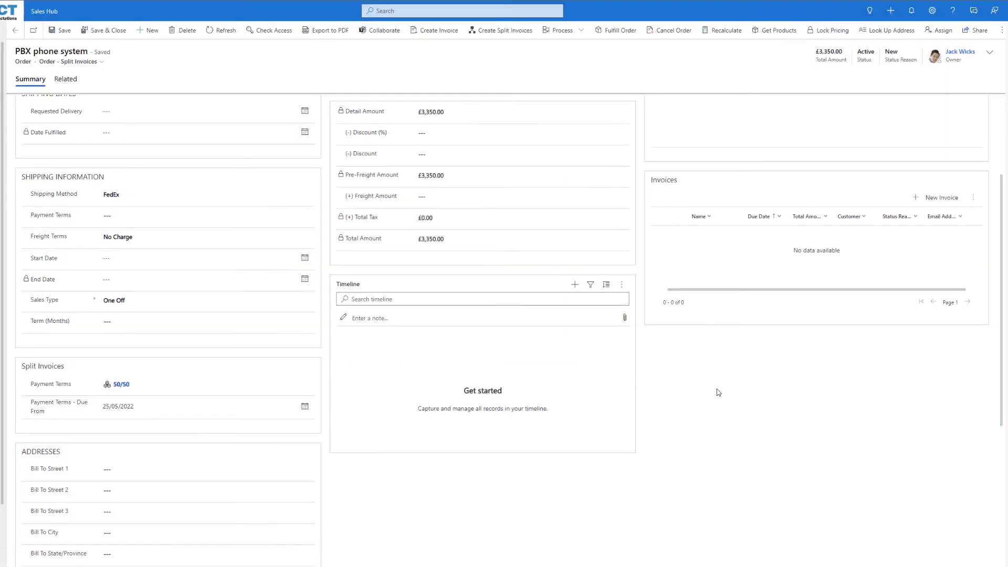
Refresh the order so both invoices appear, then open the invoice due 25/05/2022
{"action": "left_click", "coordinate": [221, 31]}
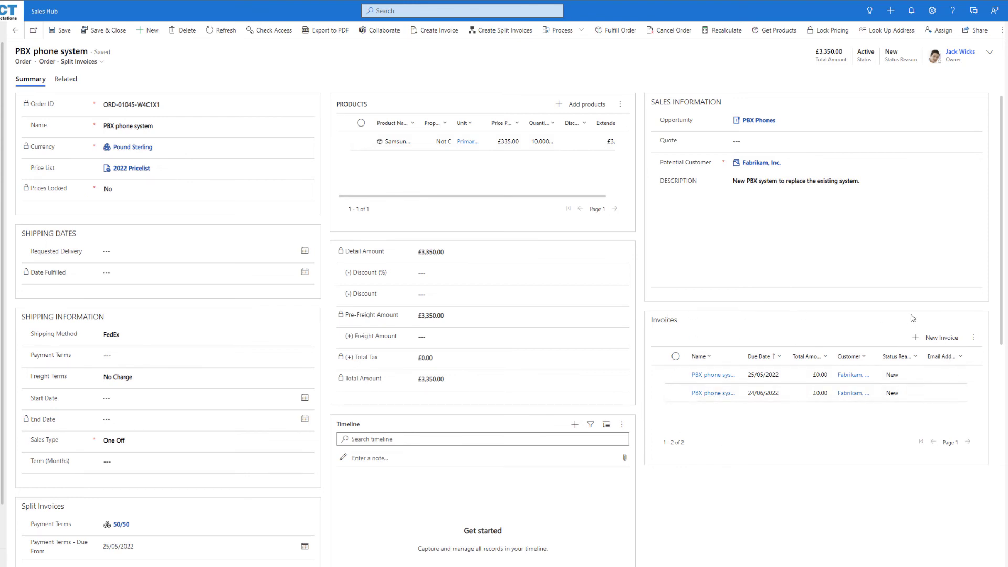
{"action": "double_click", "coordinate": [925, 376]}
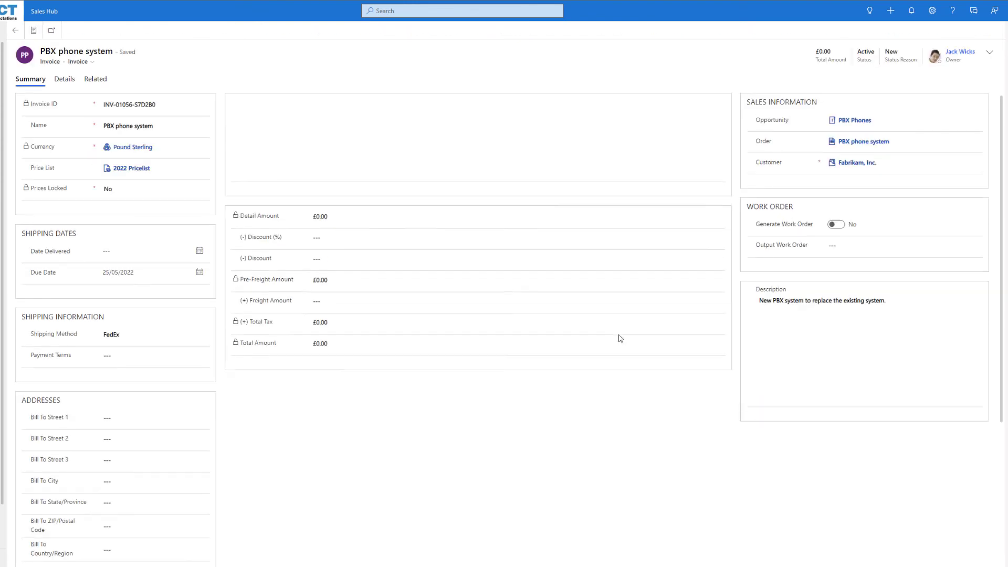